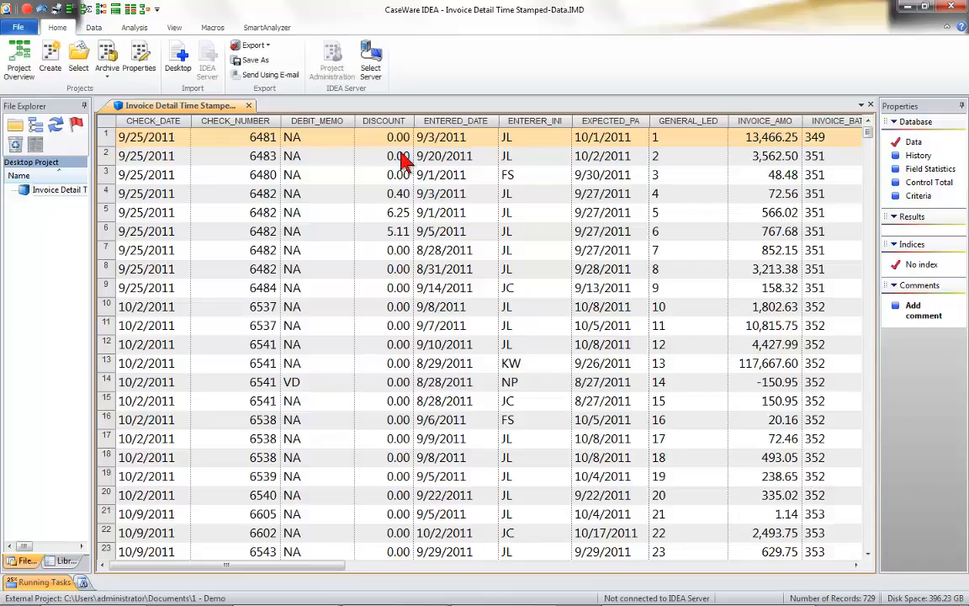
Step: Set up a Summarization of the invoice detail database by VENDOR_NUMB, then INVOICE_NUM, INVOICE_DATE, INVOICE_AMO and INVOICE_BAT
click(134, 28)
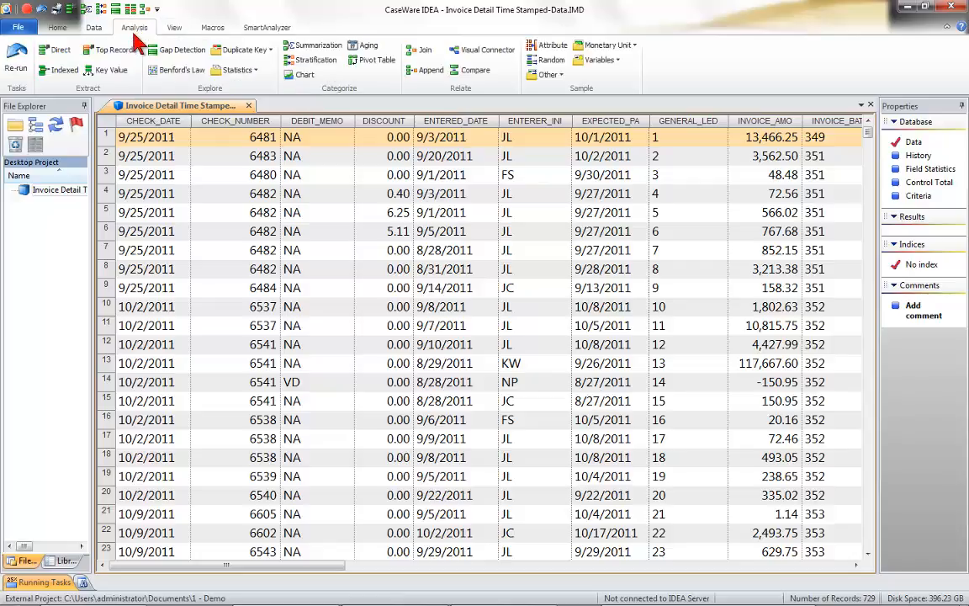
click(317, 49)
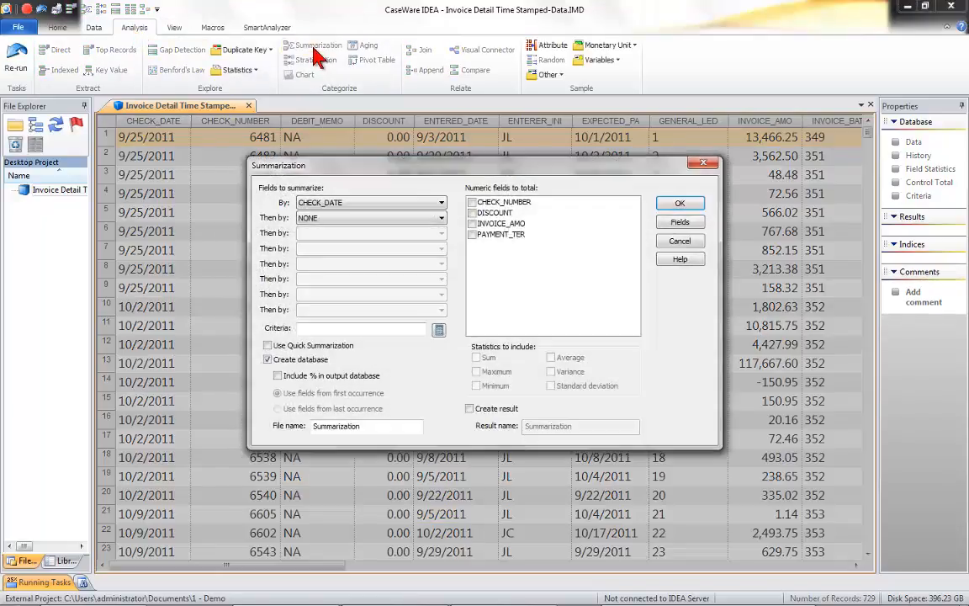
click(355, 203)
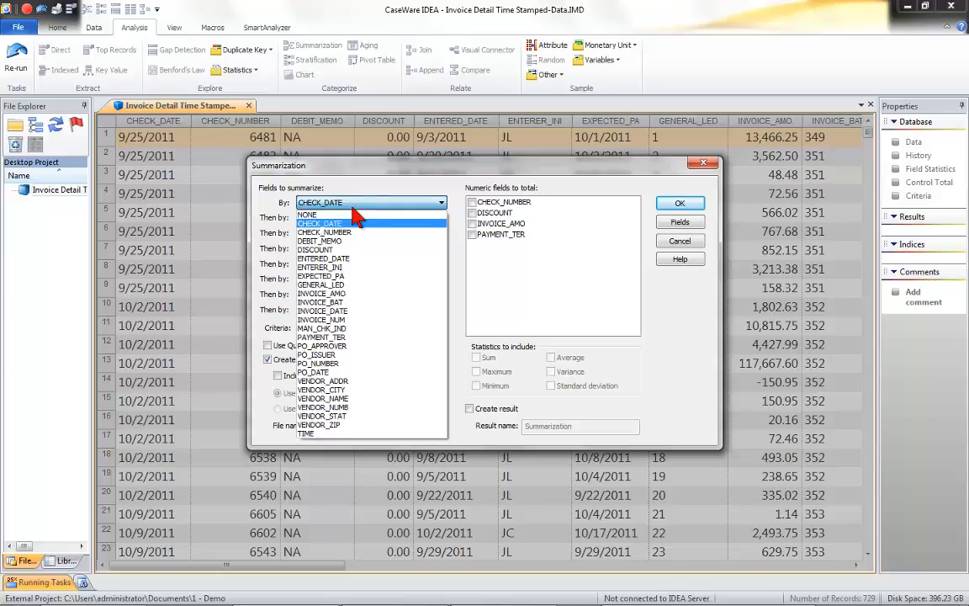
click(341, 409)
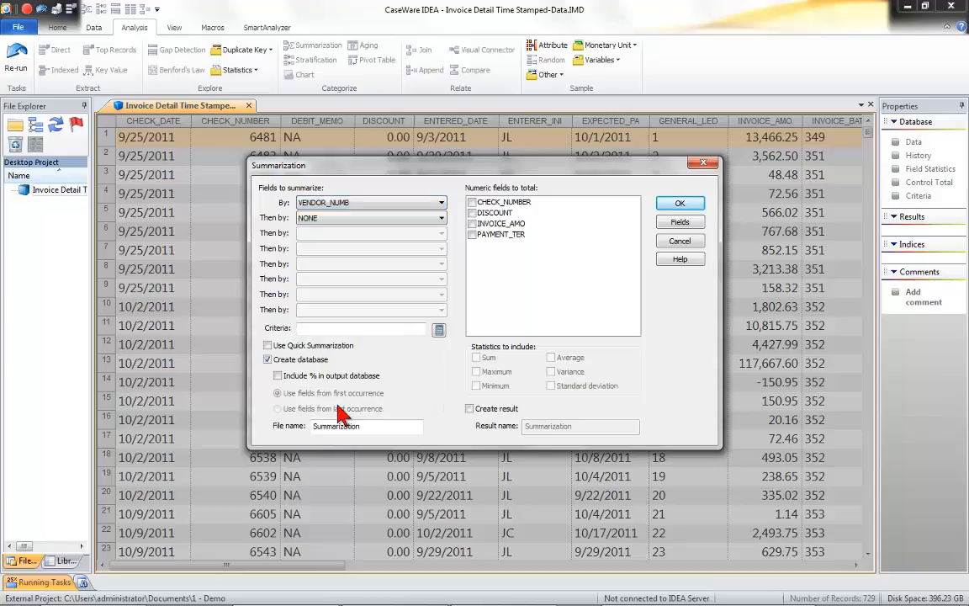
click(346, 217)
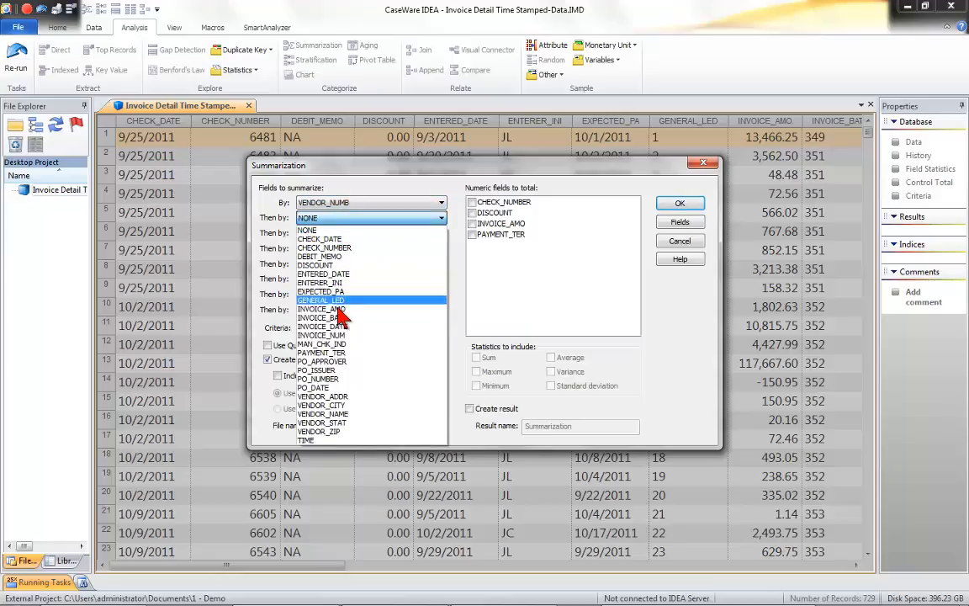
click(335, 335)
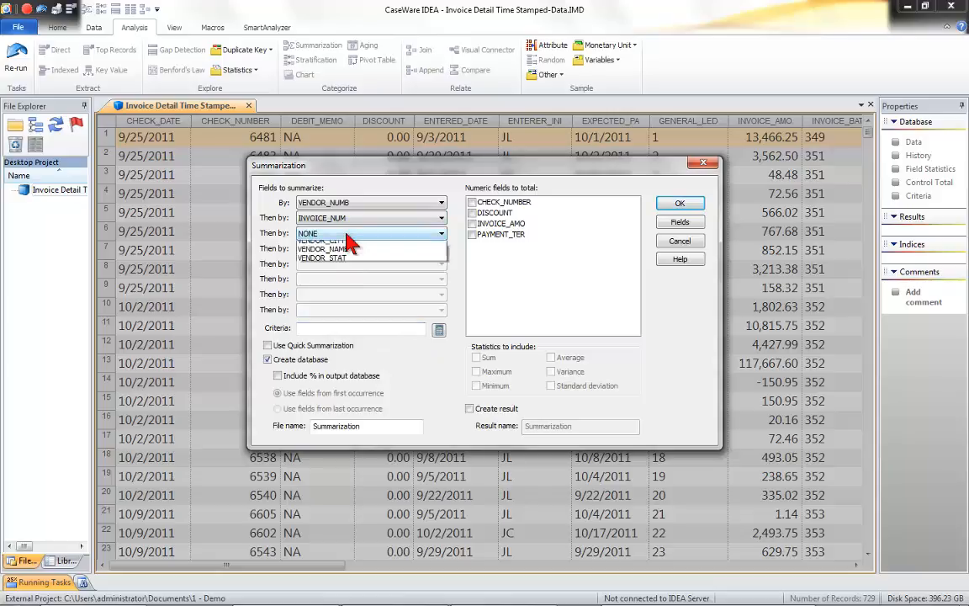
click(349, 234)
click(341, 341)
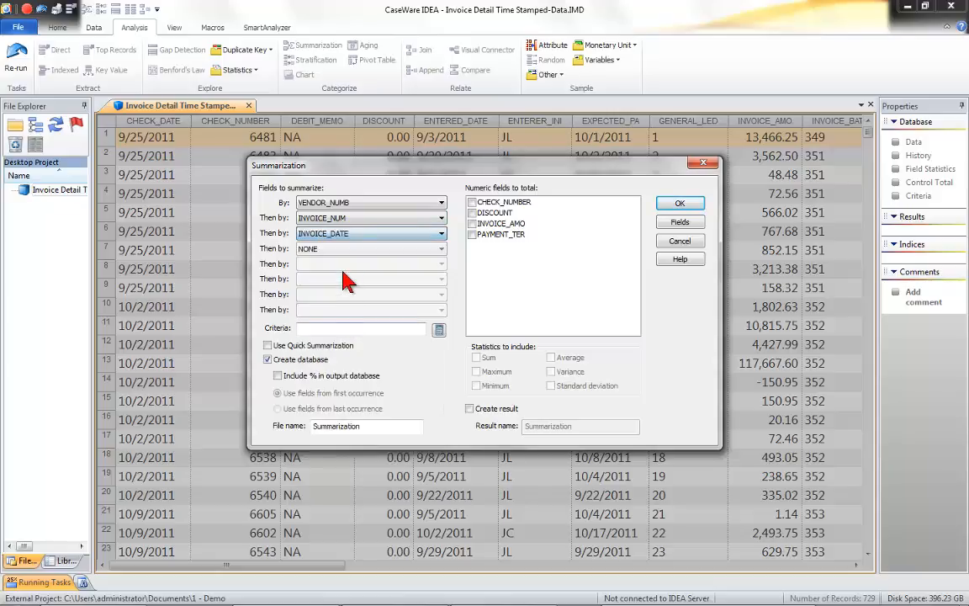
click(351, 248)
click(336, 340)
click(346, 264)
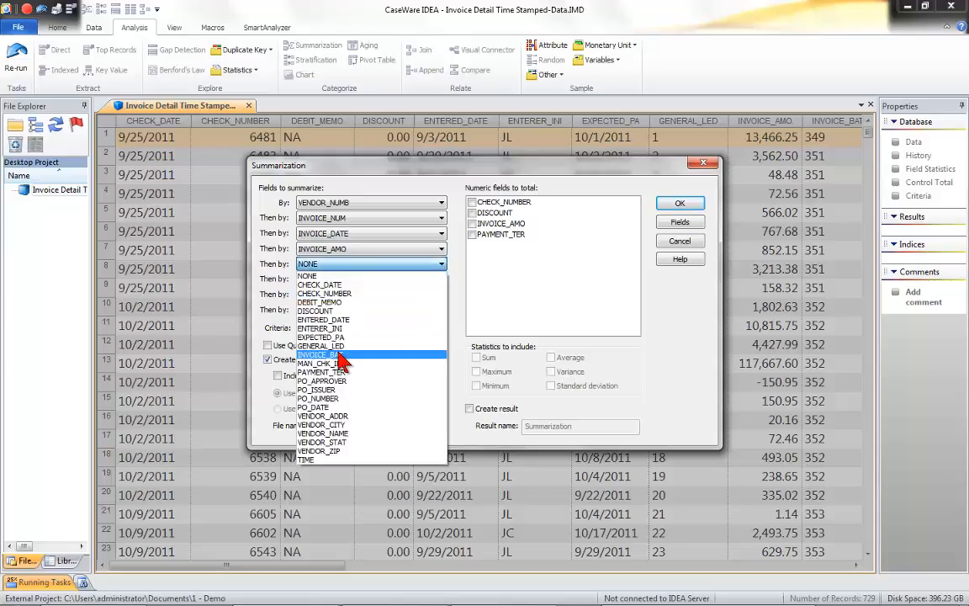
click(344, 354)
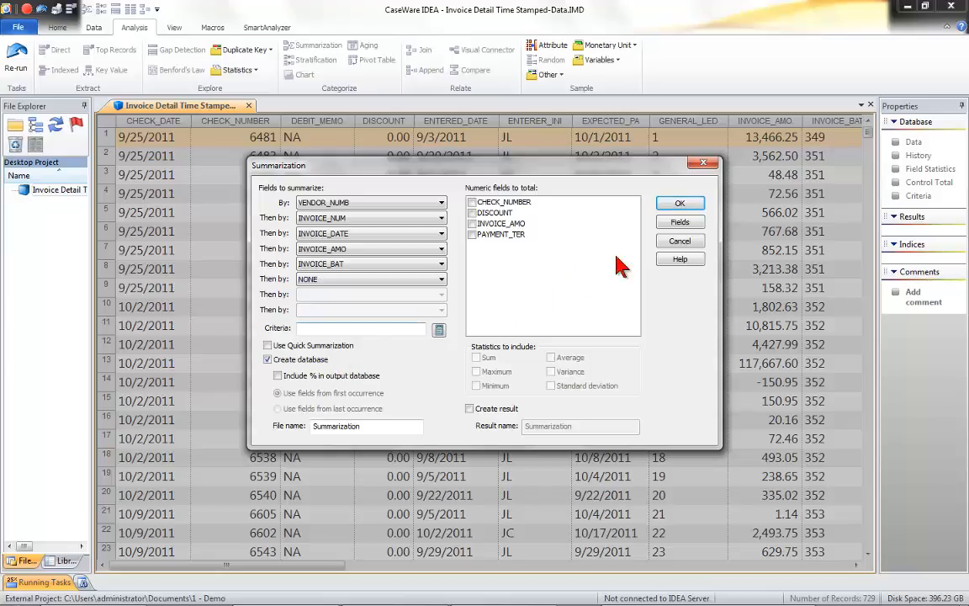
Step: Include all fields in the summarization output and choose INVOICE_AMO as the numeric field to total
click(678, 225)
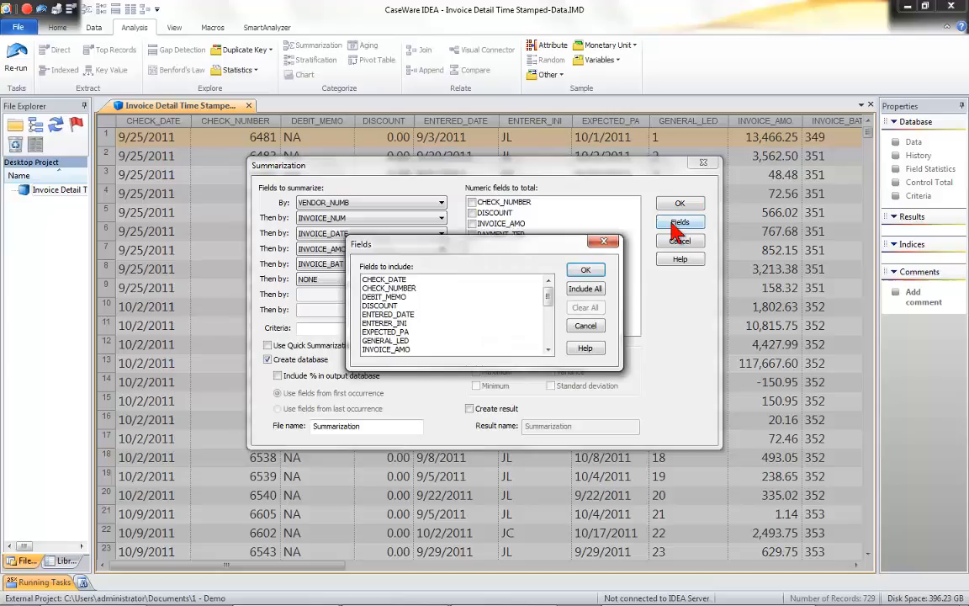
click(587, 288)
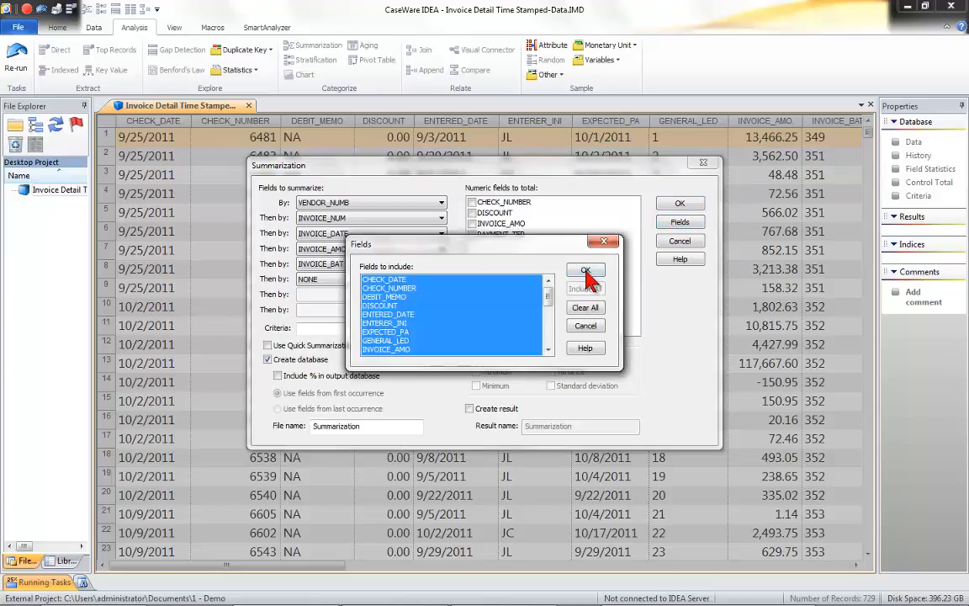
click(587, 271)
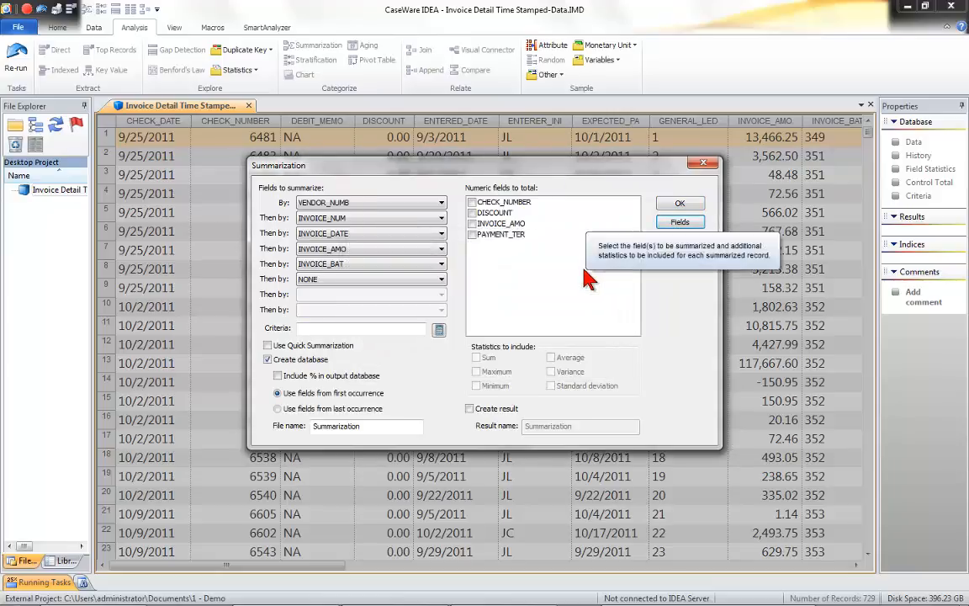
click(473, 224)
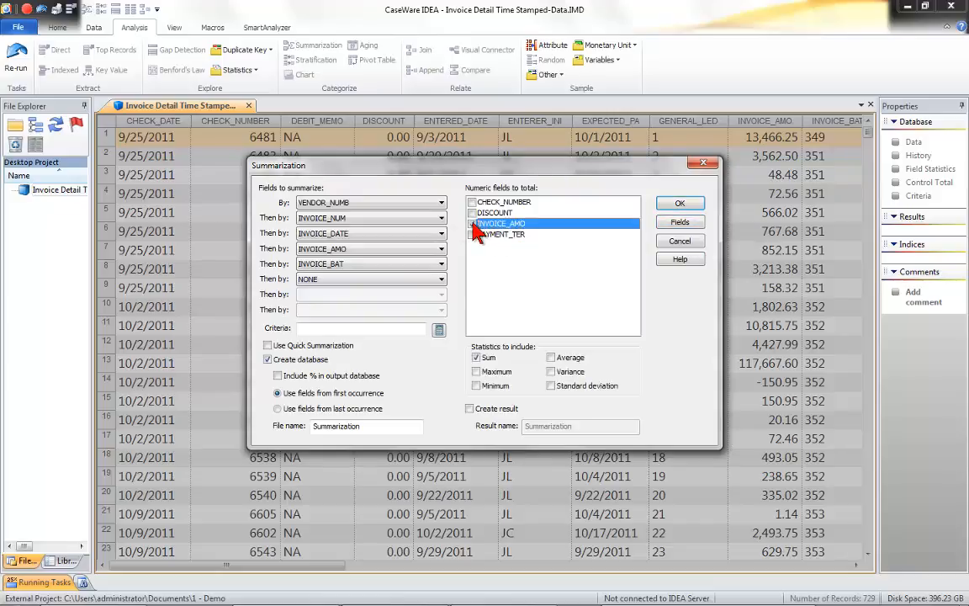
Step: Name the summarization output file "Sum by Vend no and Invoice Detail" and run the summarization
drag(372, 426, 329, 427)
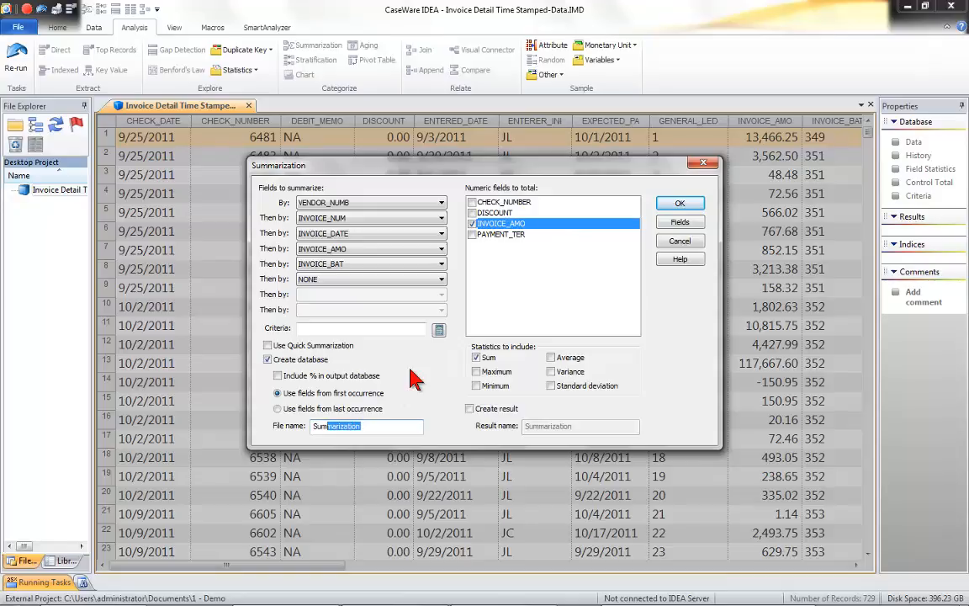
text(by Vne)
key(BackSpace)
key(BackSpace)
text(end not)
key(BackSpace)
text(and Invoice Detail)
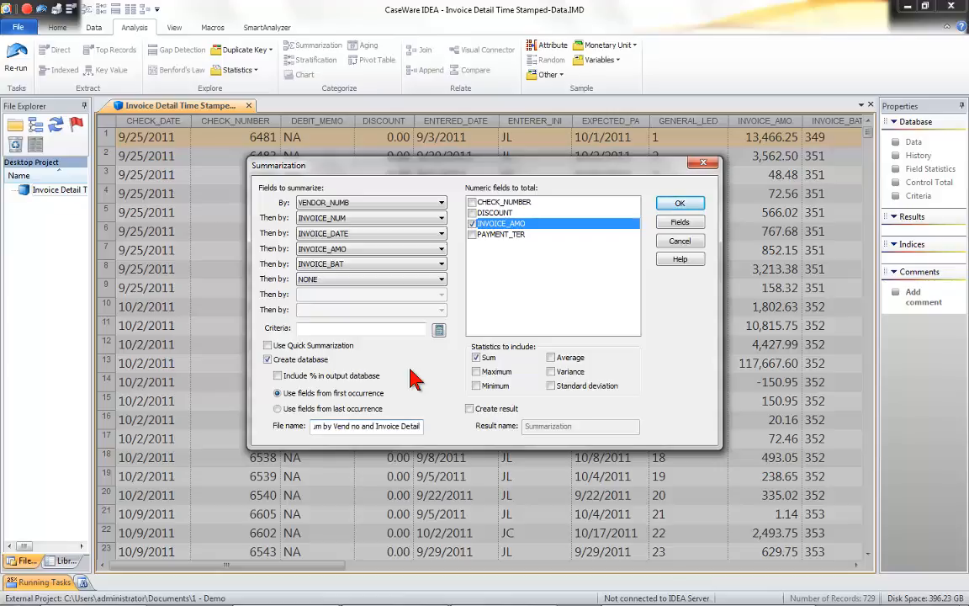
click(684, 205)
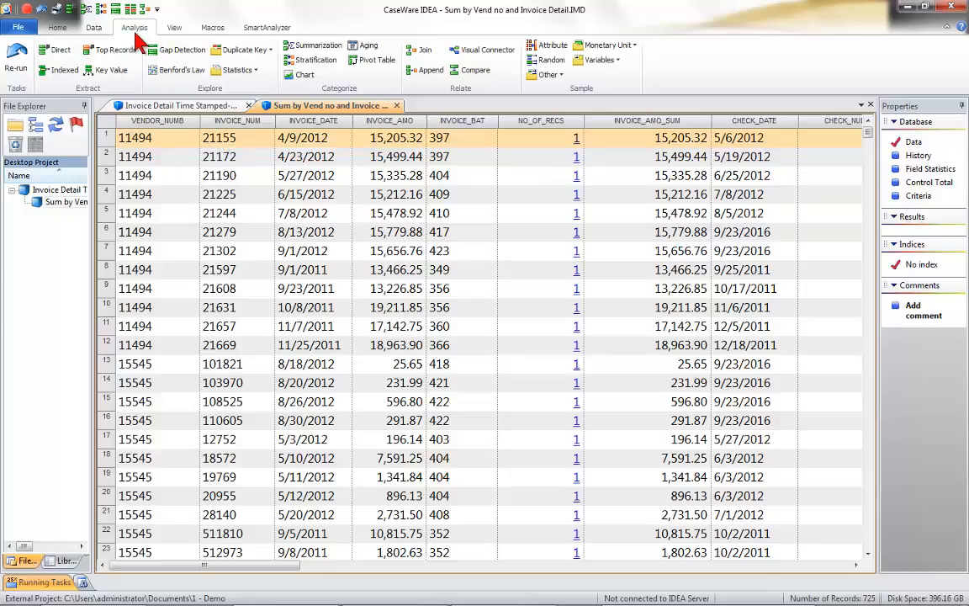
Step: Set up Duplicate Key Detection on the summarized database with the ascending key VENDOR_NUMB, INVOICE_DATE, INVOICE_AMO and INVOICE_NUM
click(246, 55)
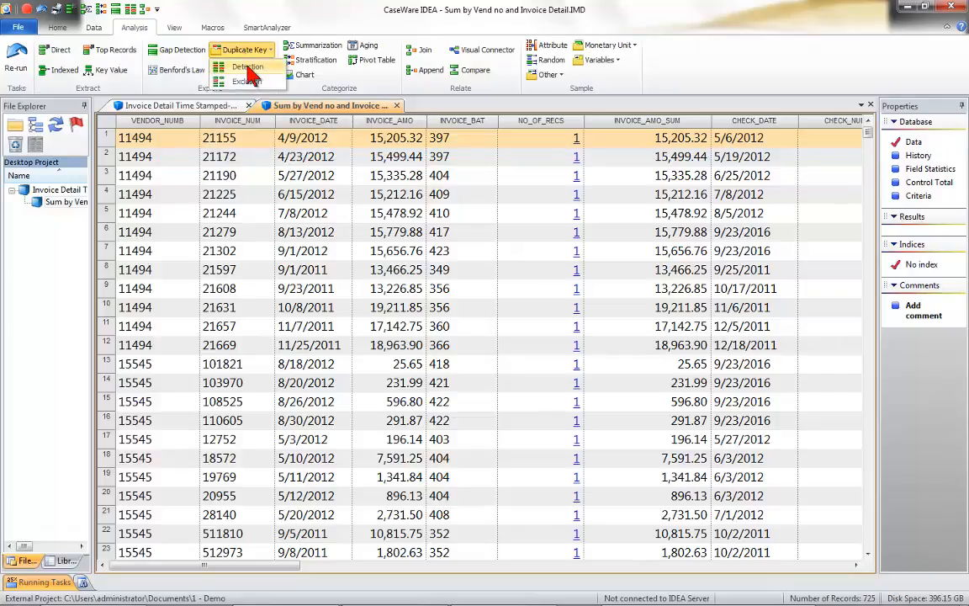
click(249, 70)
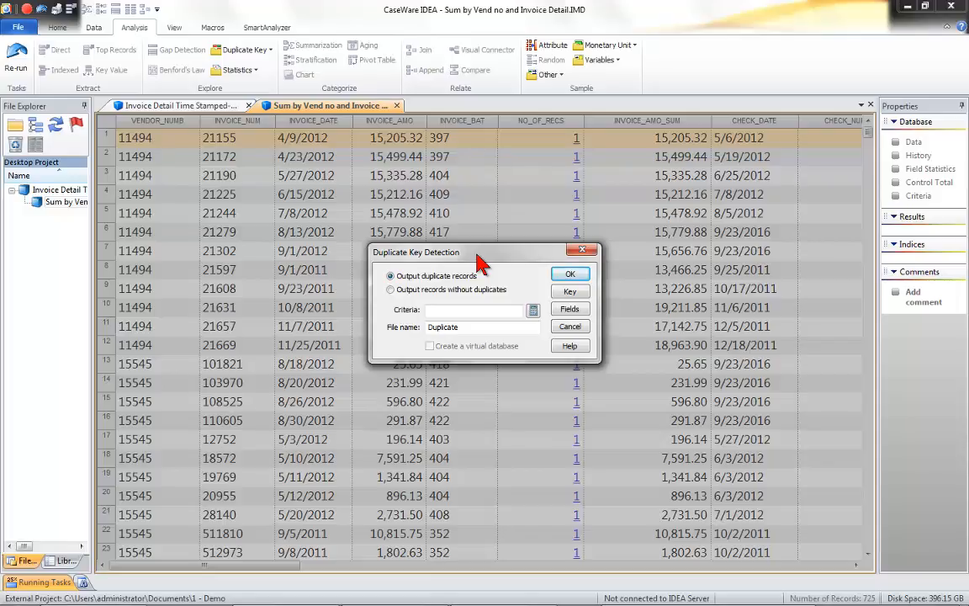
click(569, 291)
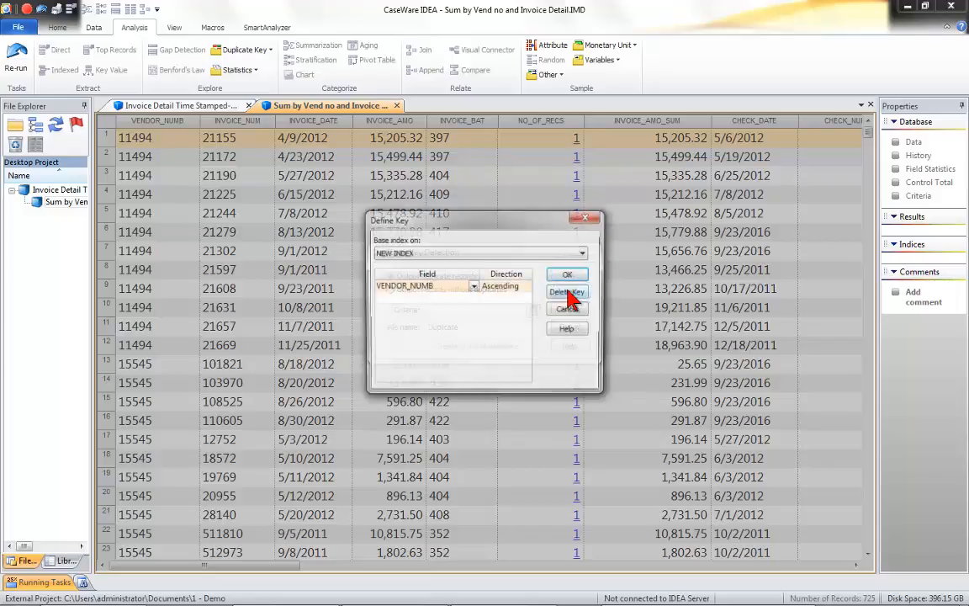
click(475, 299)
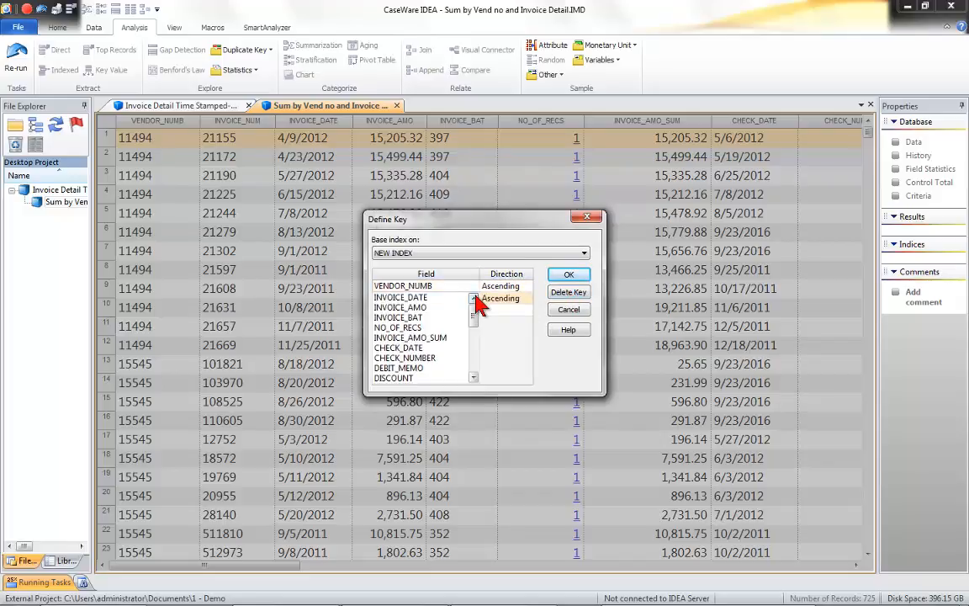
click(413, 298)
click(474, 309)
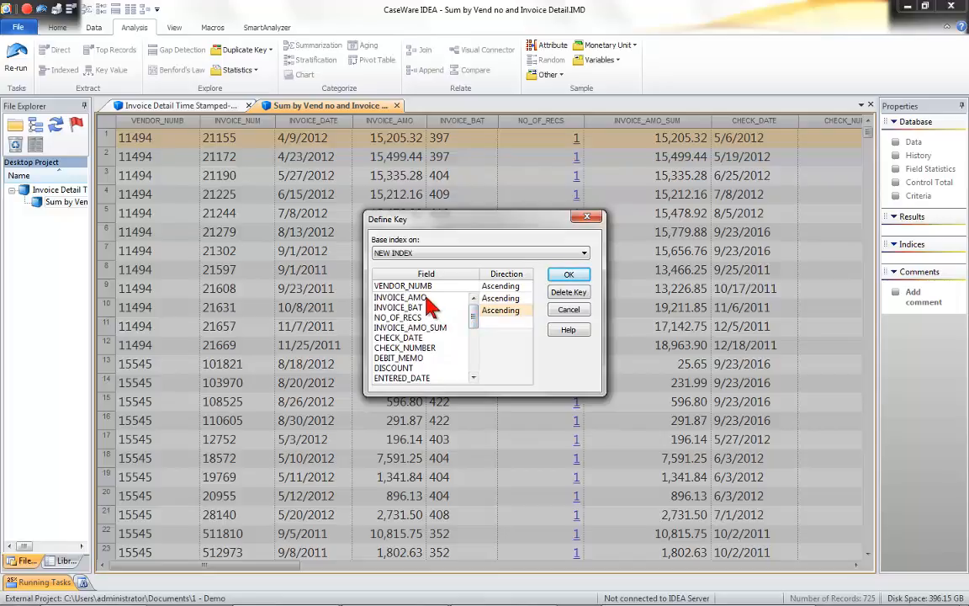
click(427, 298)
click(475, 321)
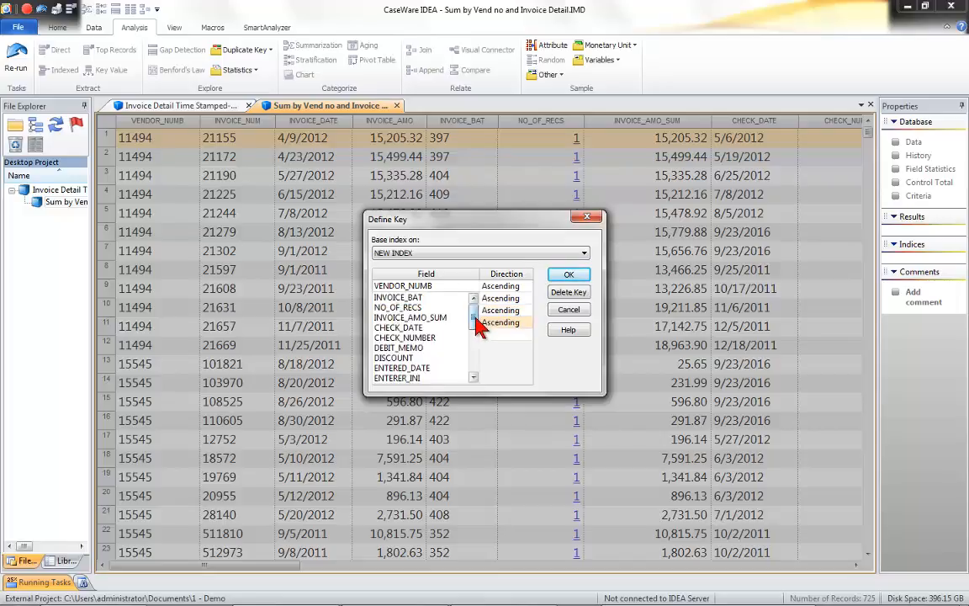
click(473, 318)
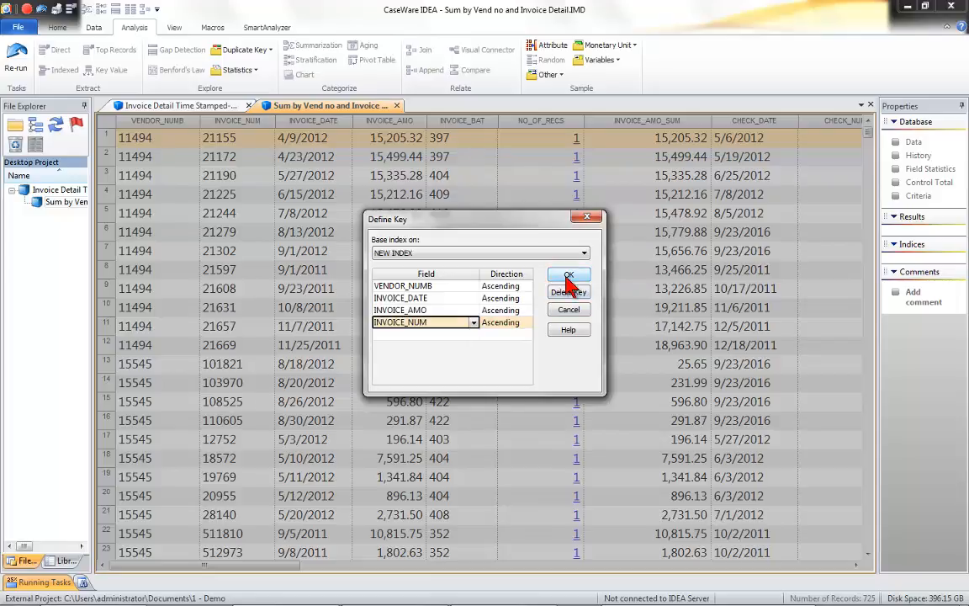
click(568, 276)
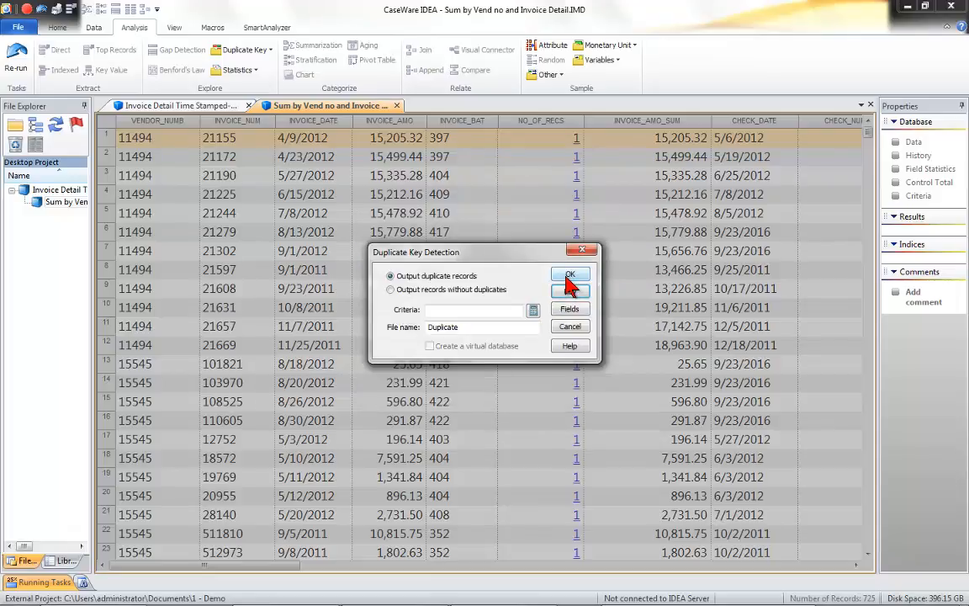
Step: Name the duplicate records output file "Duplicate by Vend and Batch" and run the detection
click(470, 326)
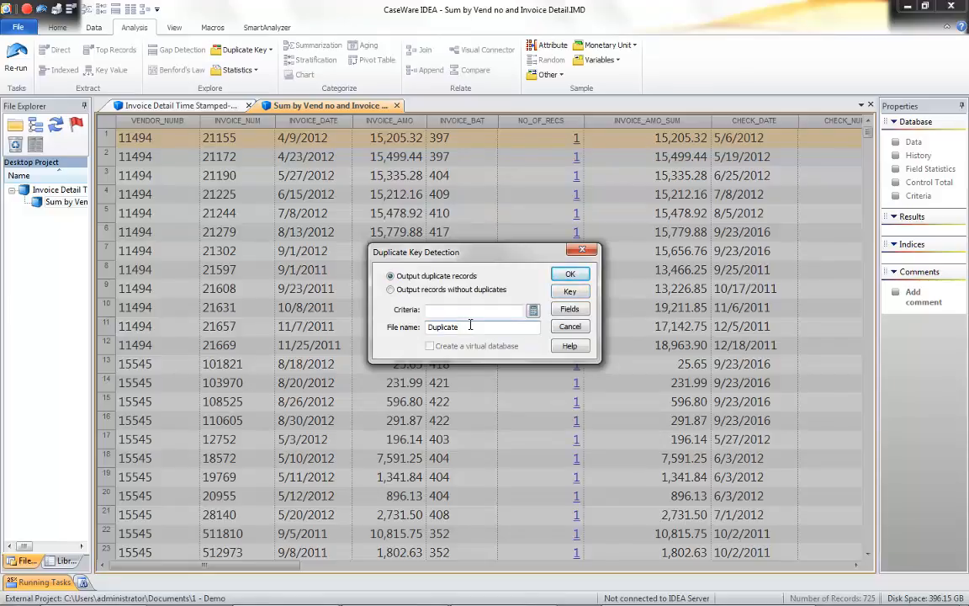
text(by Vend and Batch)
click(570, 278)
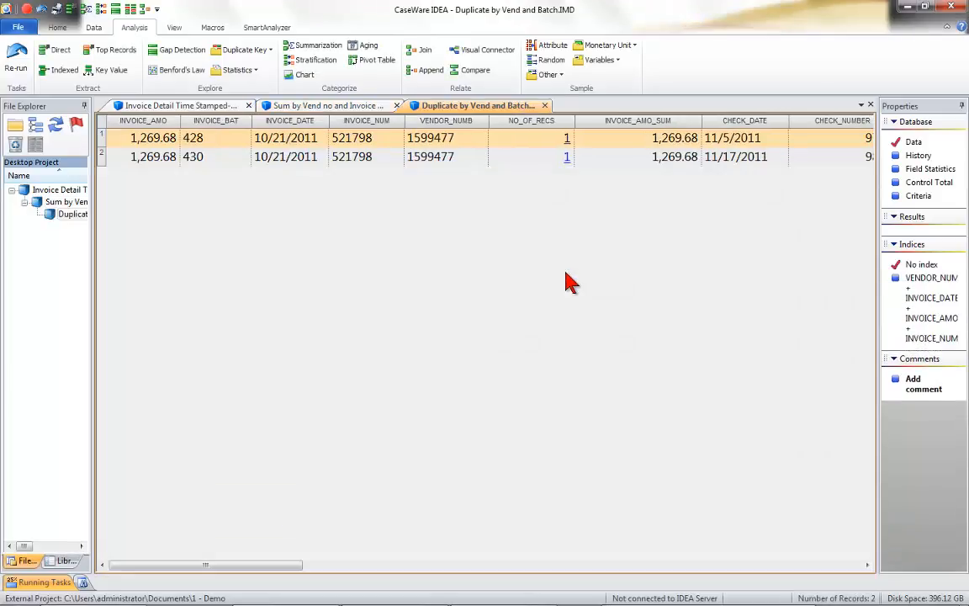